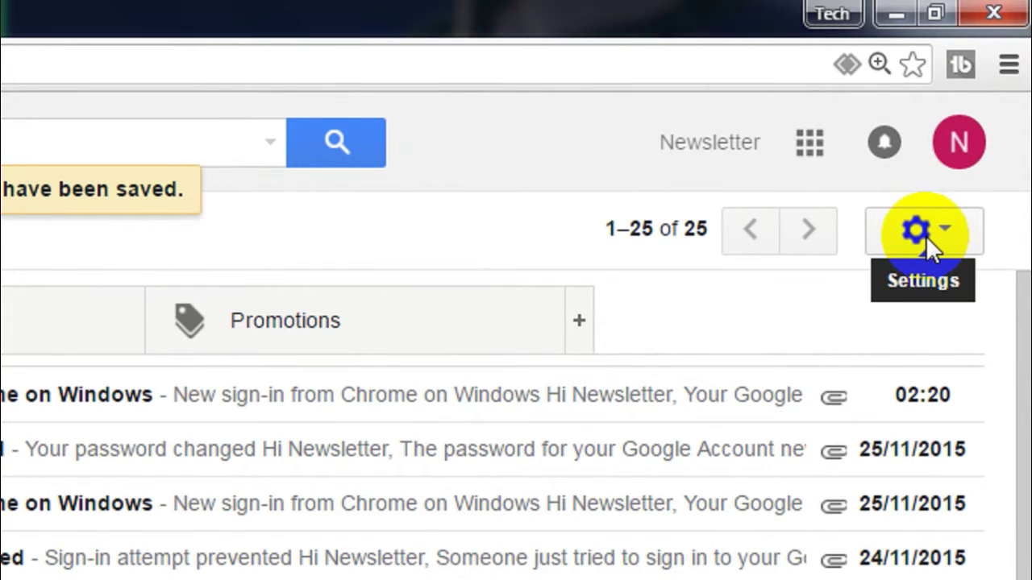
Open Gmail's full Settings page from the gear menu.
{"action": "left_click", "coordinate": [925, 236]}
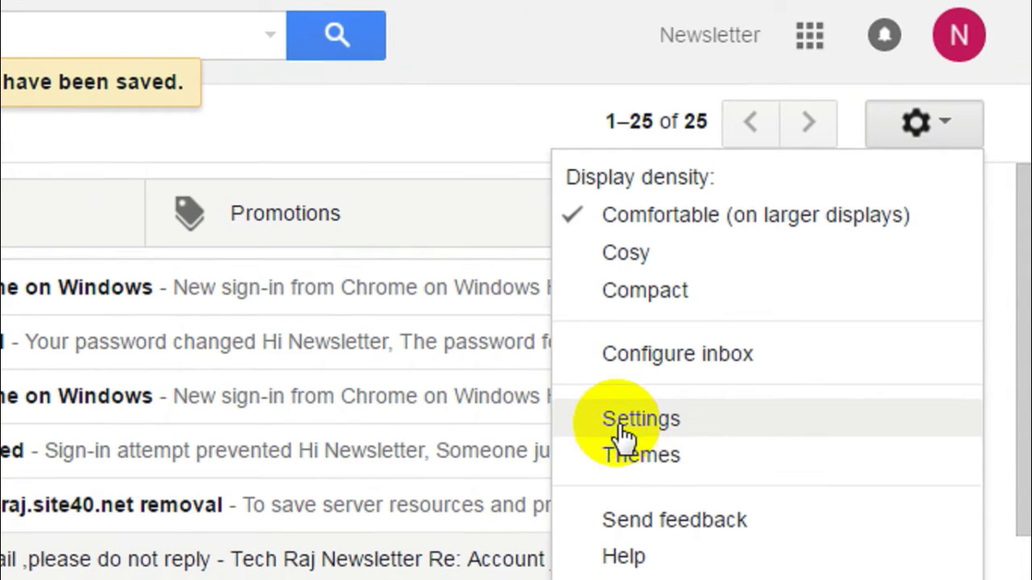
{"action": "left_click", "coordinate": [638, 419]}
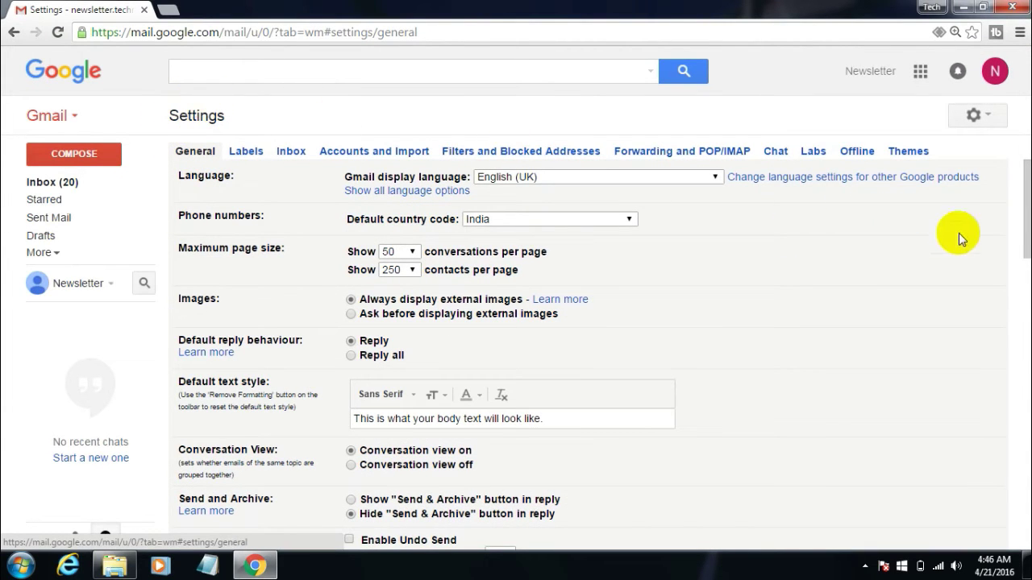
Scroll the General tab down to Out of Office AutoReply and switch it on.
{"action": "left_click_drag", "start_coordinate": [1025, 225], "coordinate": [1017, 418]}
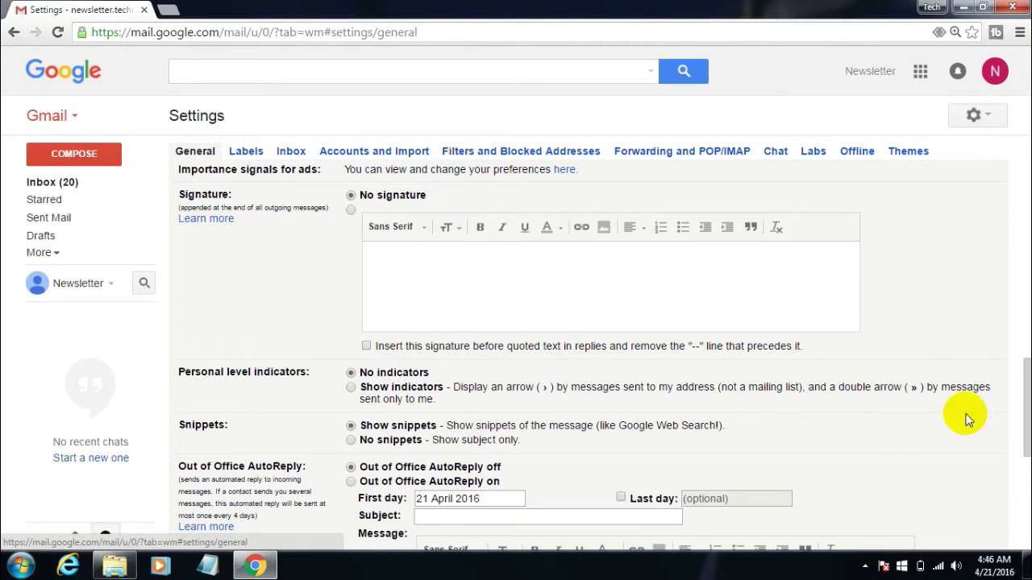
{"action": "scroll", "coordinate": [525, 431], "scroll_direction": "down", "scroll_amount": 2}
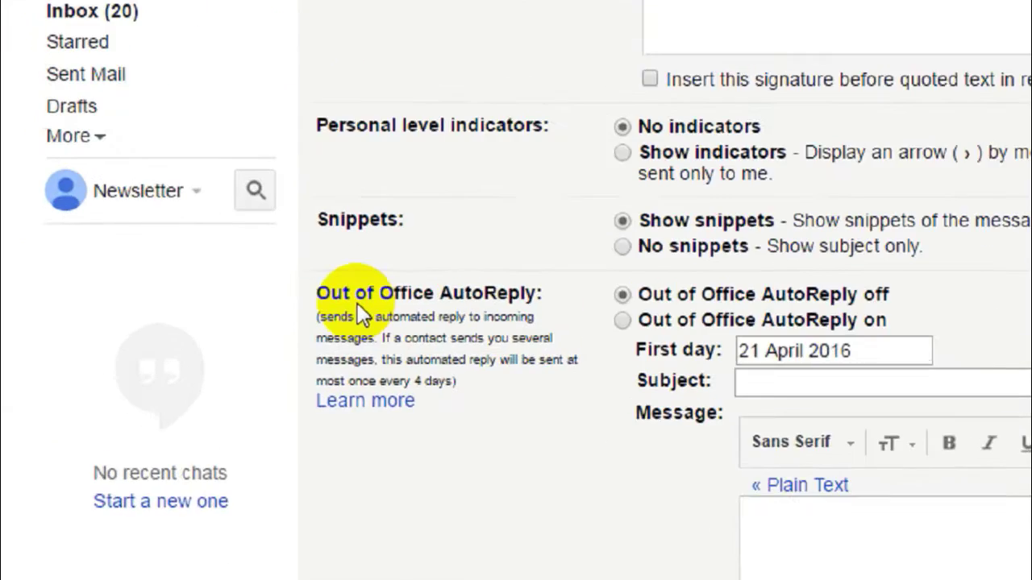
{"action": "left_click_drag", "start_coordinate": [316, 291], "coordinate": [521, 288]}
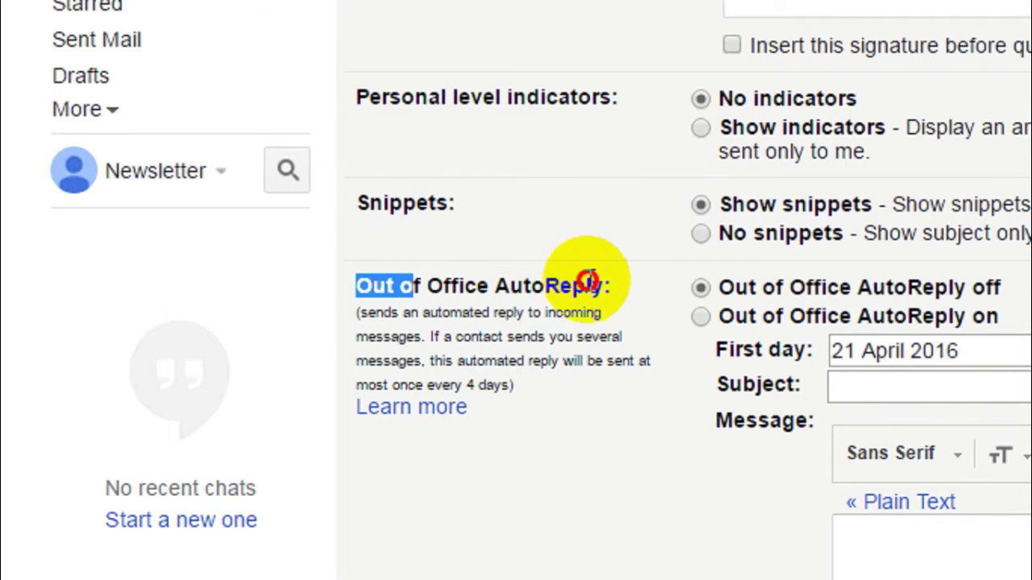
{"action": "left_click_drag", "start_coordinate": [588, 281], "coordinate": [345, 283]}
{"action": "left_click", "coordinate": [613, 285]}
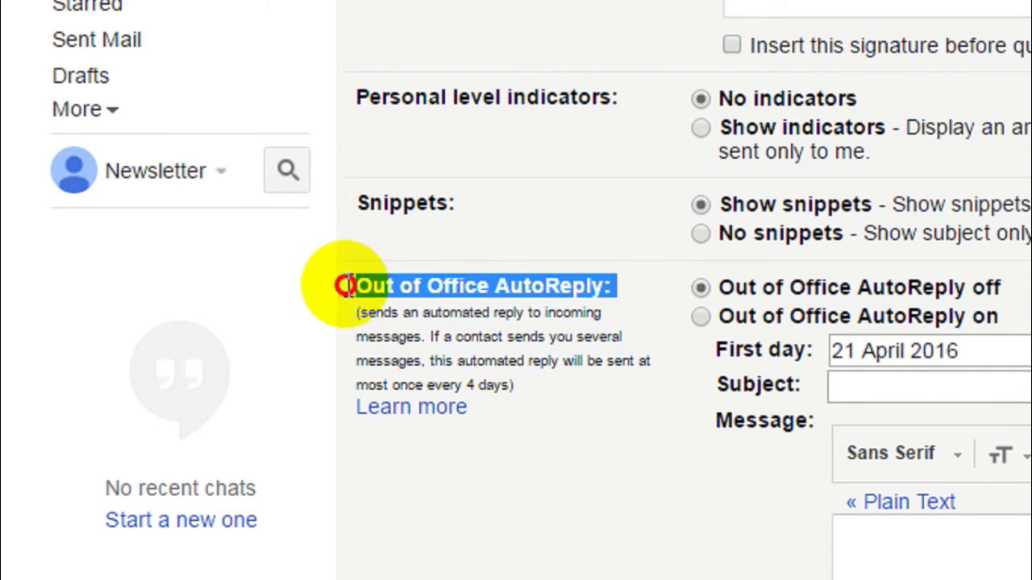
{"action": "left_click", "coordinate": [347, 284]}
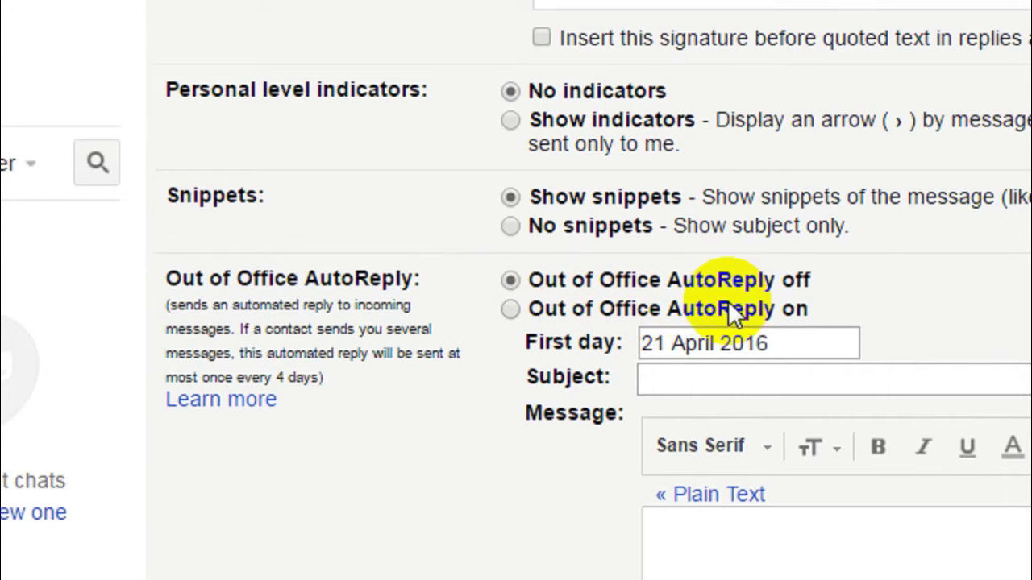
{"action": "left_click", "coordinate": [510, 311]}
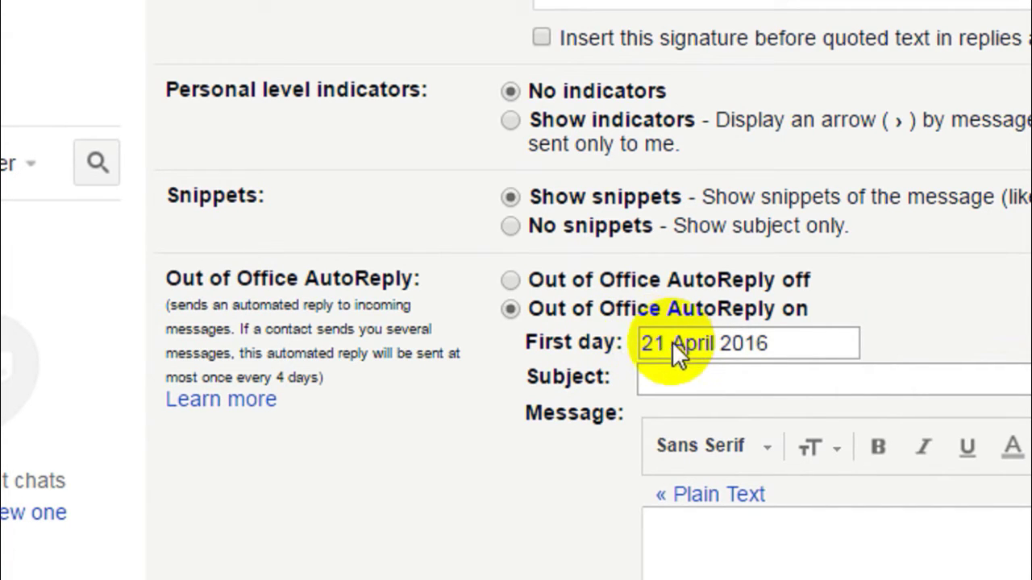
Enter 'This is a Auto reply message' as the AutoReply subject and move into the Message box.
{"action": "left_click_drag", "start_coordinate": [521, 345], "coordinate": [623, 339]}
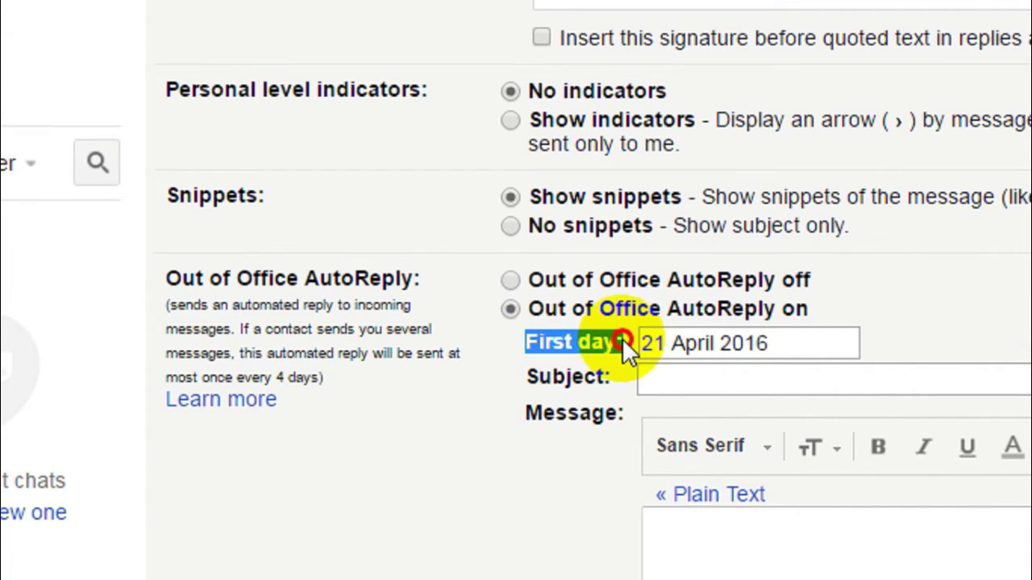
{"action": "left_click", "coordinate": [530, 317]}
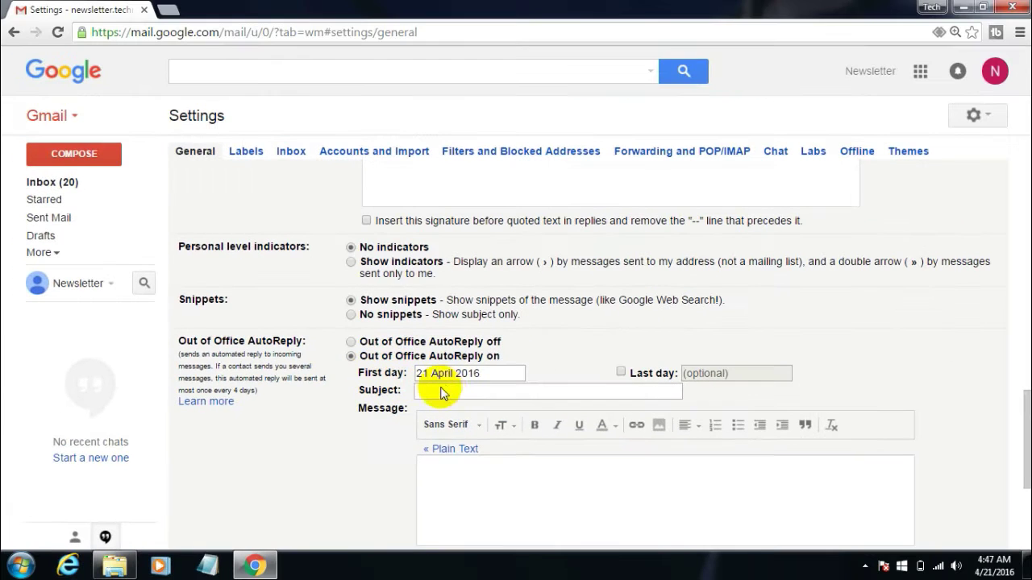
{"action": "left_click", "coordinate": [446, 391]}
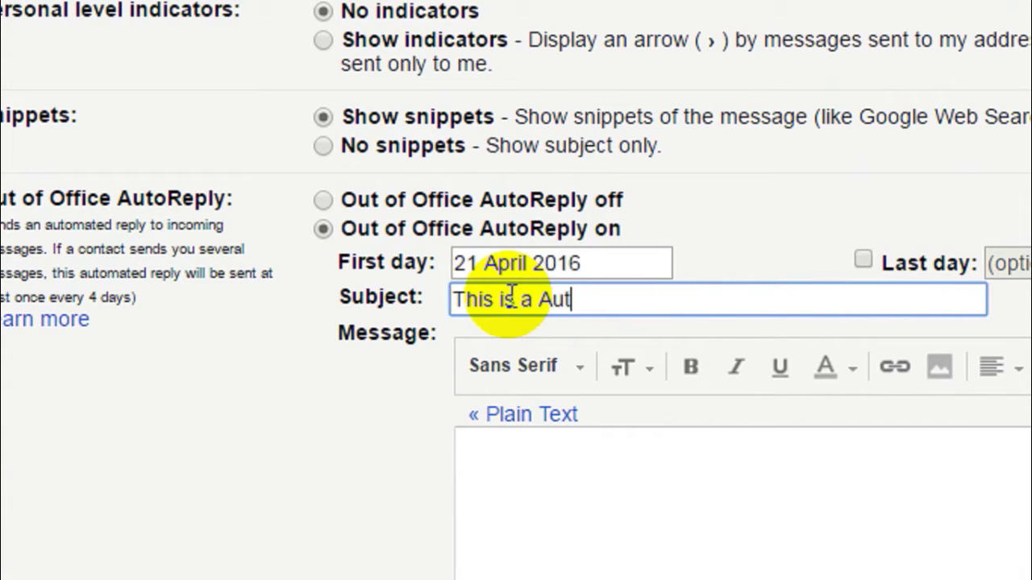
{"action": "type", "text": "messa"}
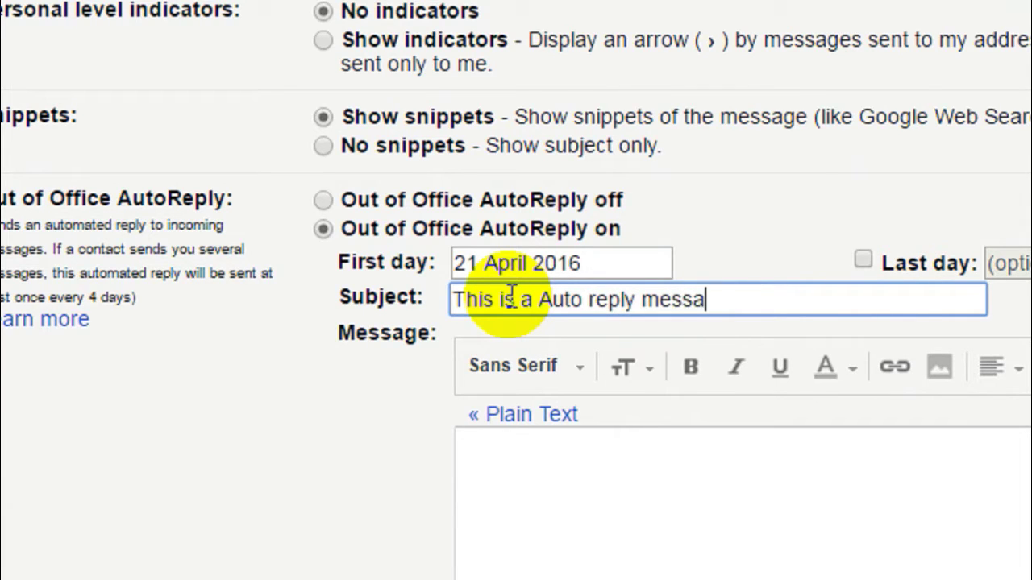
{"action": "type", "text": "ge"}
{"action": "key", "text": "Tab"}
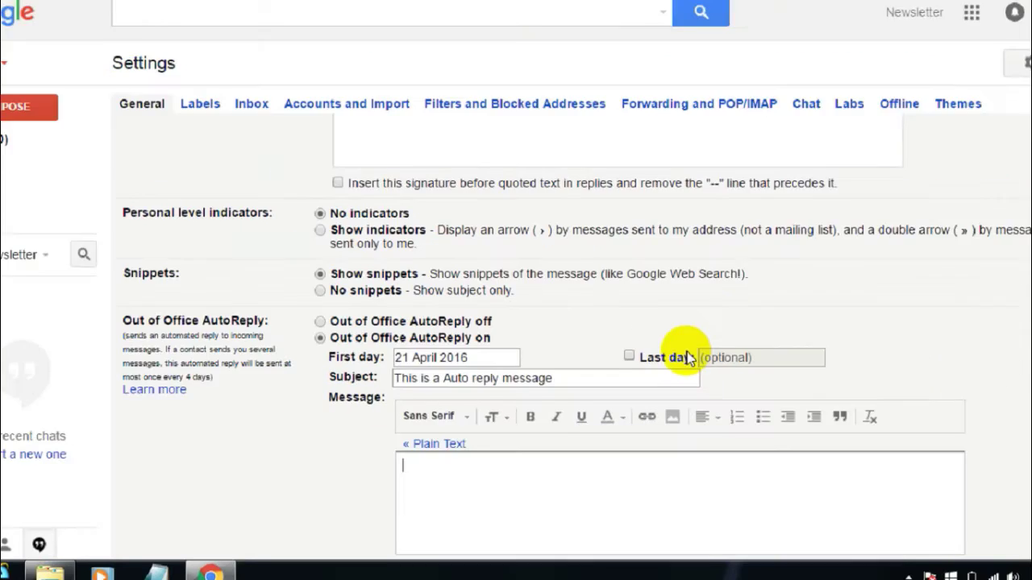
{"action": "scroll", "coordinate": [1021, 431], "scroll_direction": "down", "scroll_amount": 3}
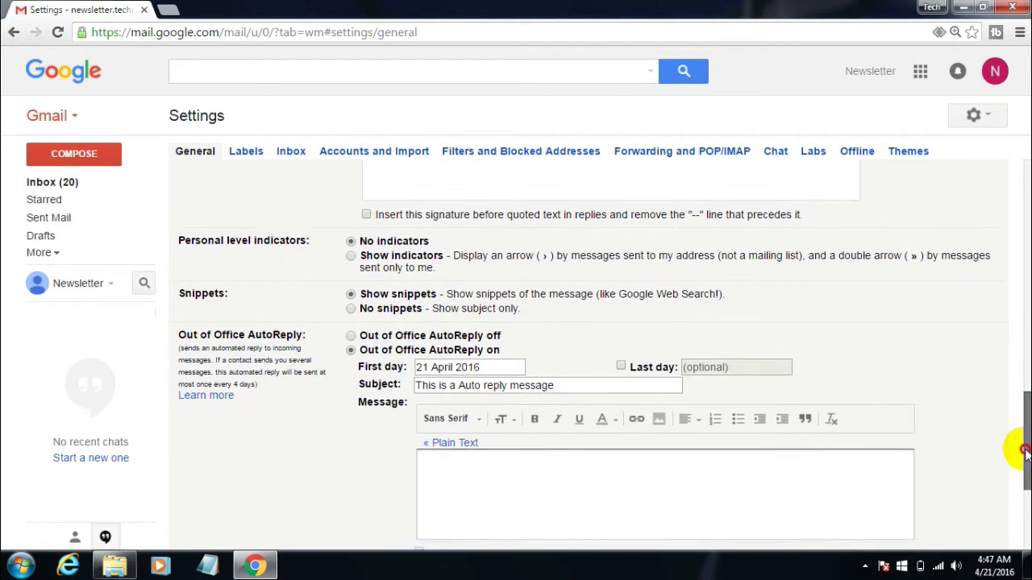
{"action": "left_click", "coordinate": [464, 292]}
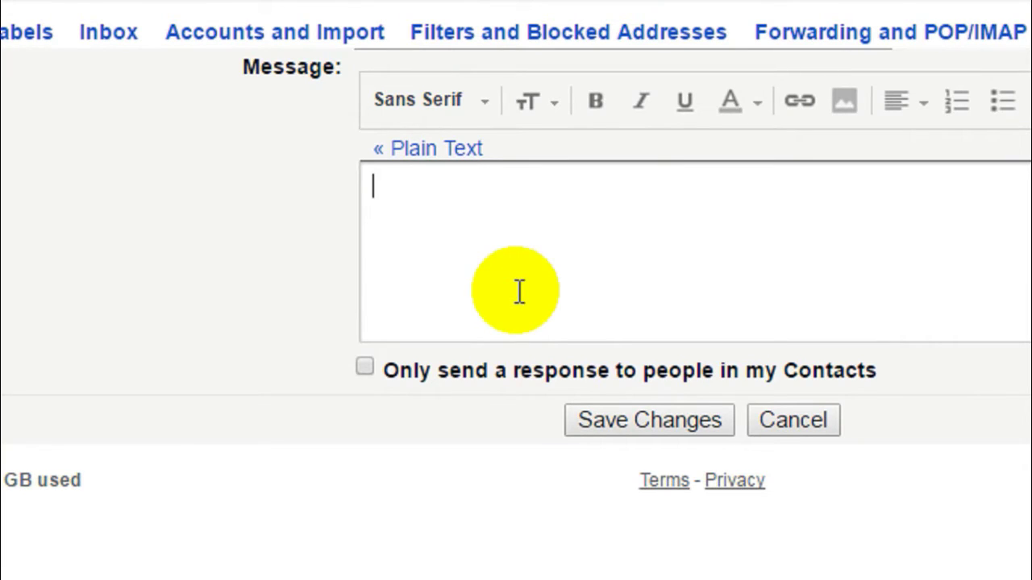
Type the body: thanks for your interest, reply within 24-48 hours, please do not reply.
{"action": "type", "text": "Than"}
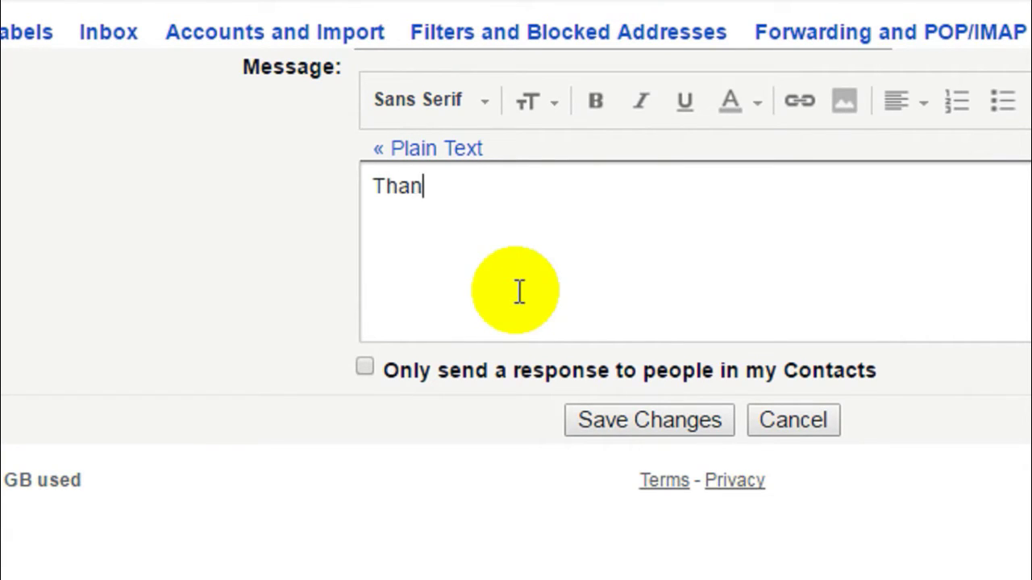
{"action": "type", "text": "ks for your Interest"}
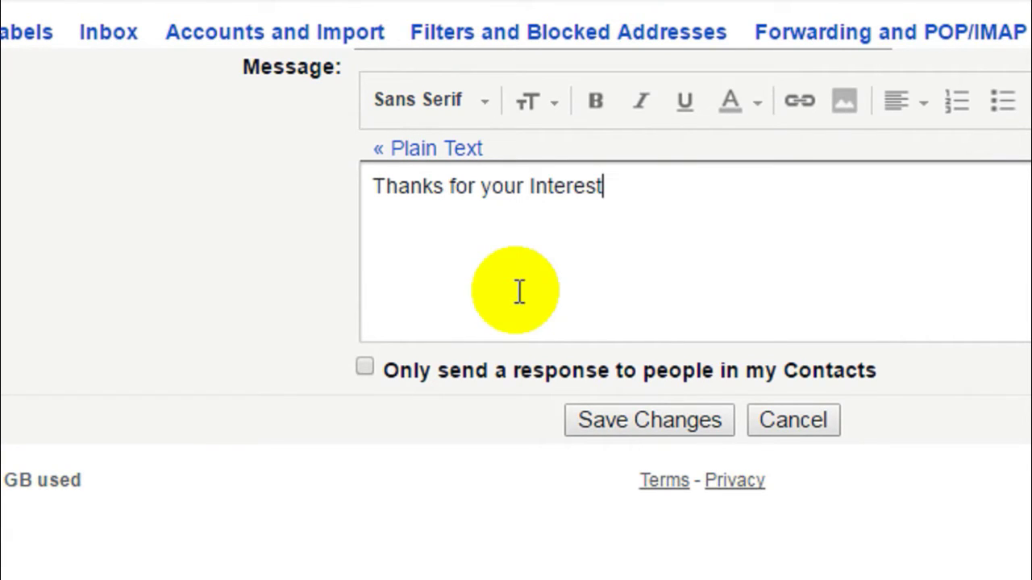
{"action": "type", "text": ". You will hear from me within 24-"}
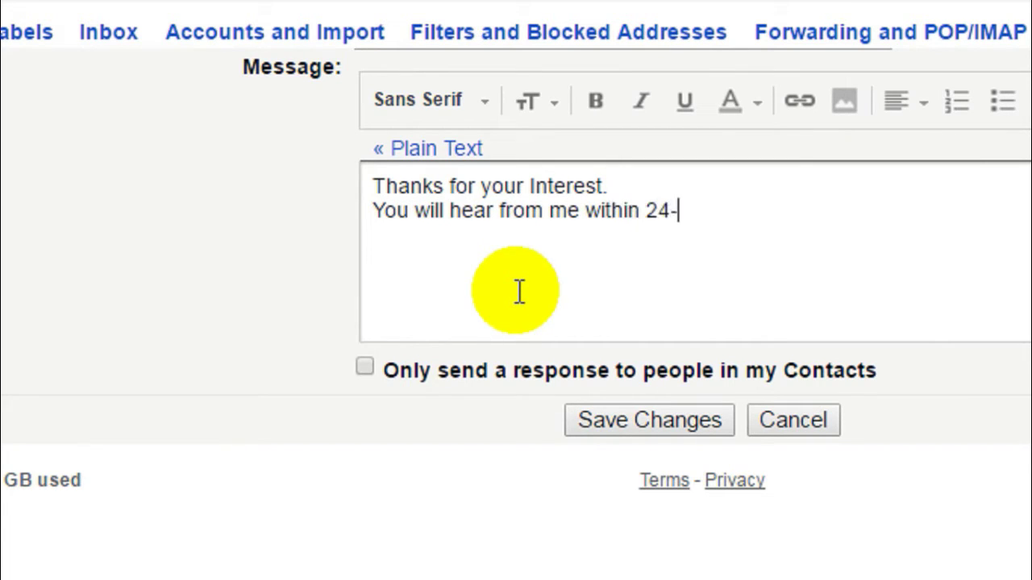
{"action": "type", "text": "48 hours. Please do not "}
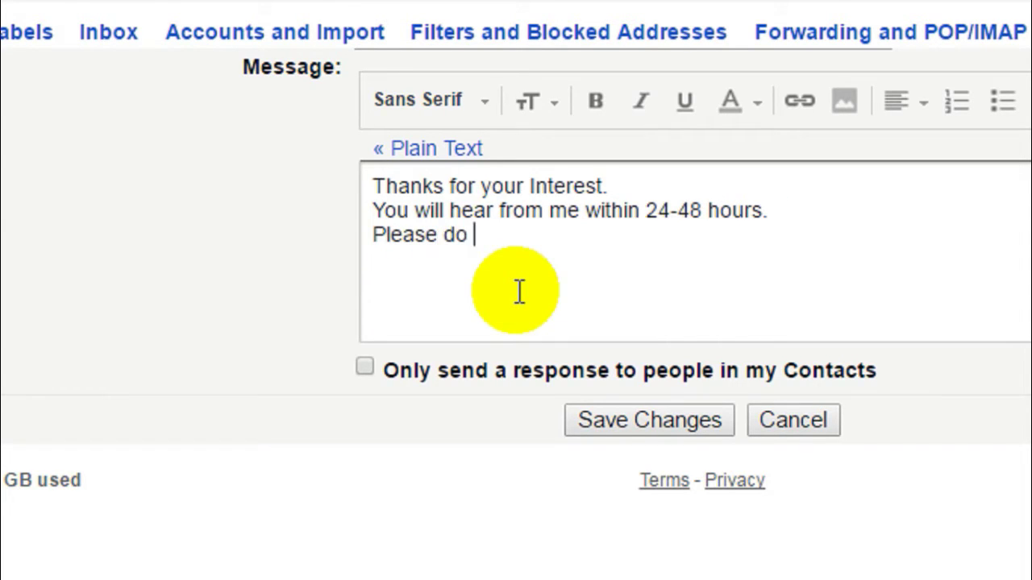
{"action": "type", "text": "repl"}
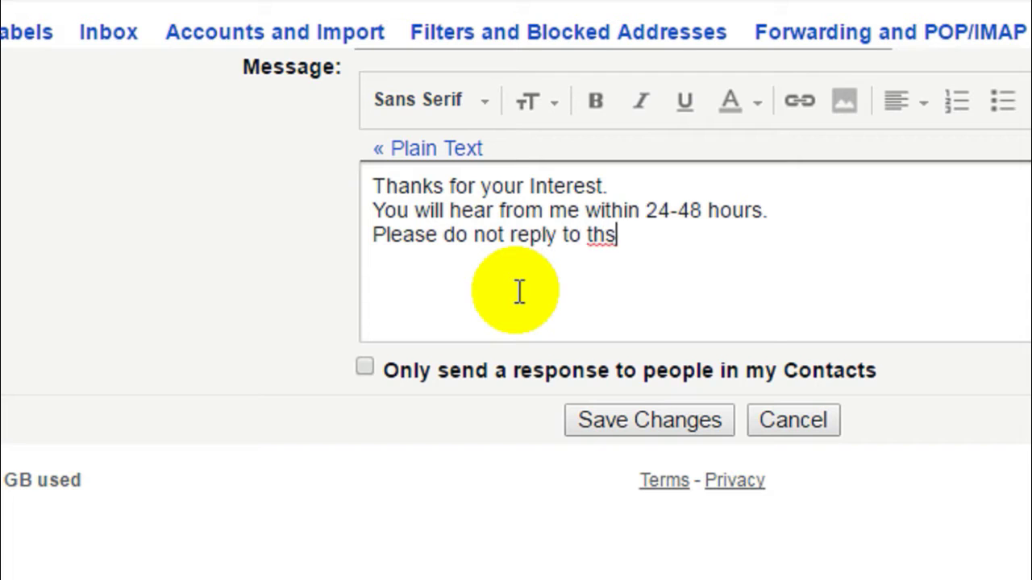
{"action": "type", "text": "y to this email."}
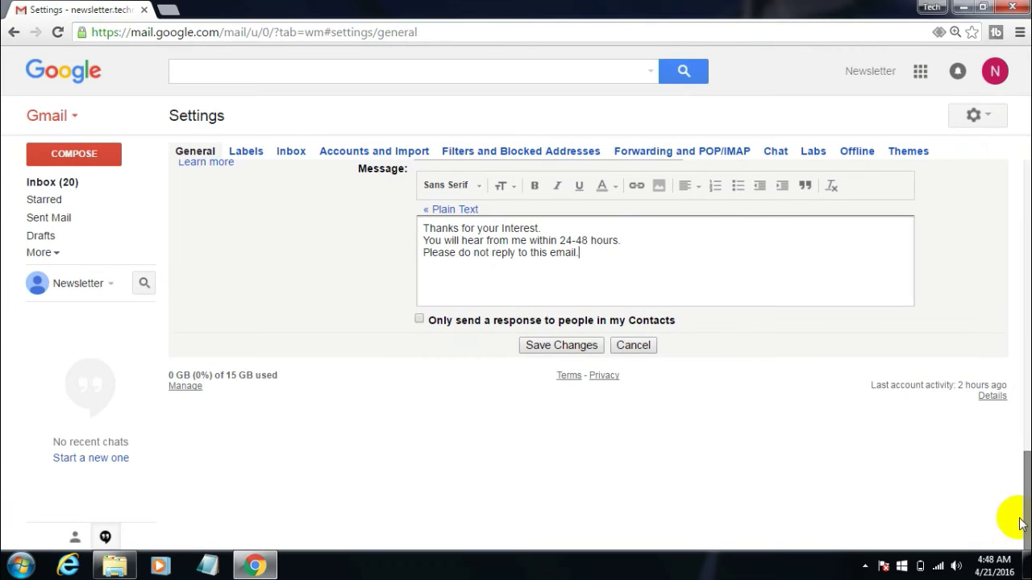
{"action": "left_click_drag", "start_coordinate": [1020, 516], "coordinate": [1019, 491]}
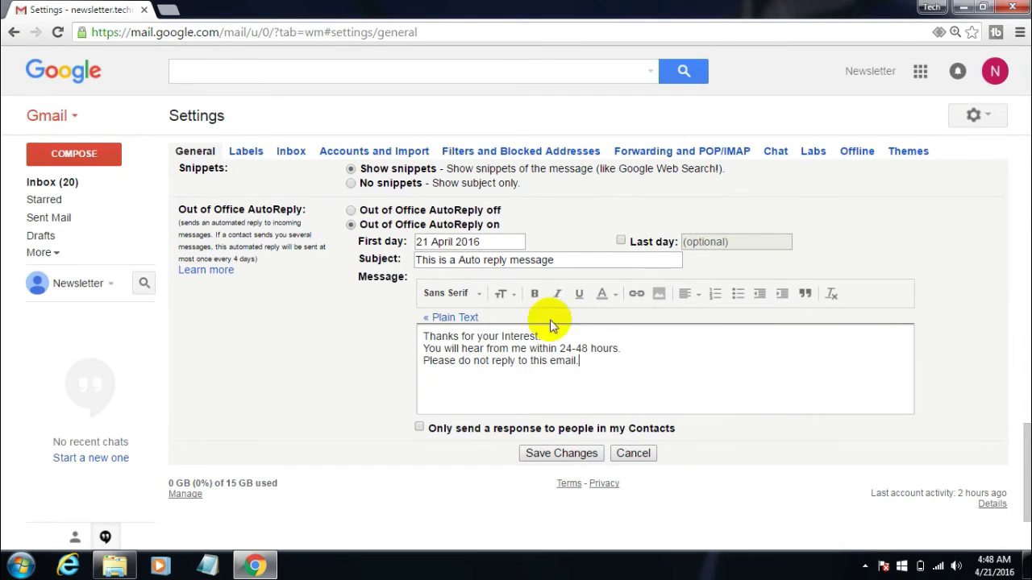
Leave the Contacts-only option unchecked so auto-replies go to everyone.
{"action": "left_click_drag", "start_coordinate": [603, 347], "coordinate": [622, 348]}
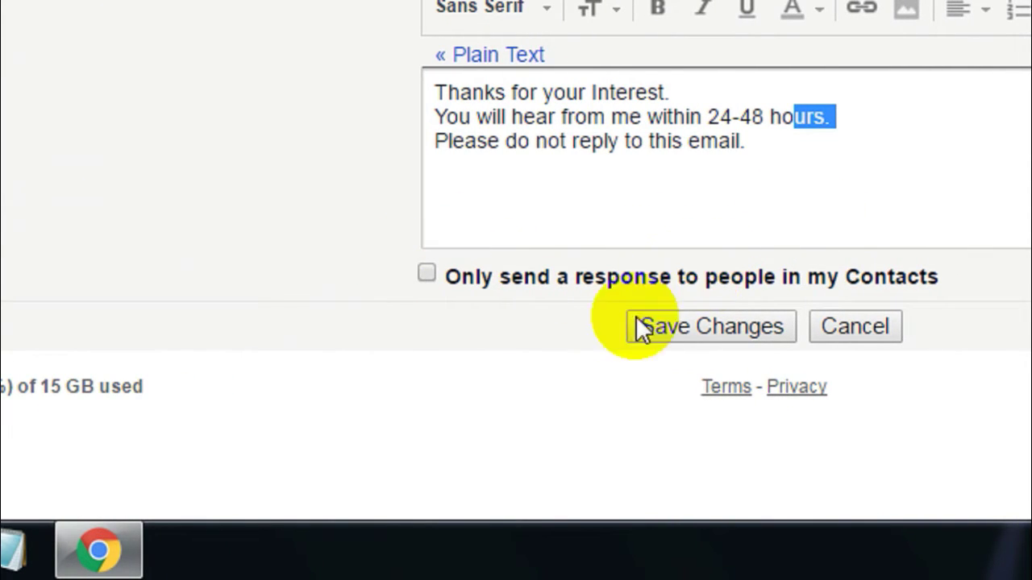
{"action": "left_click", "coordinate": [446, 275]}
{"action": "left_click_drag", "start_coordinate": [447, 278], "coordinate": [623, 278]}
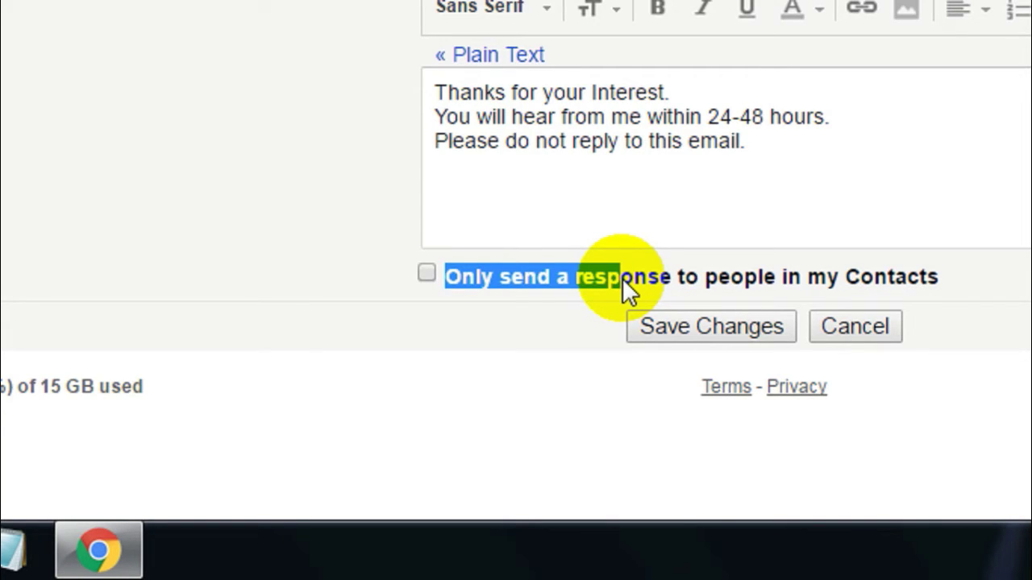
{"action": "left_click", "coordinate": [427, 275]}
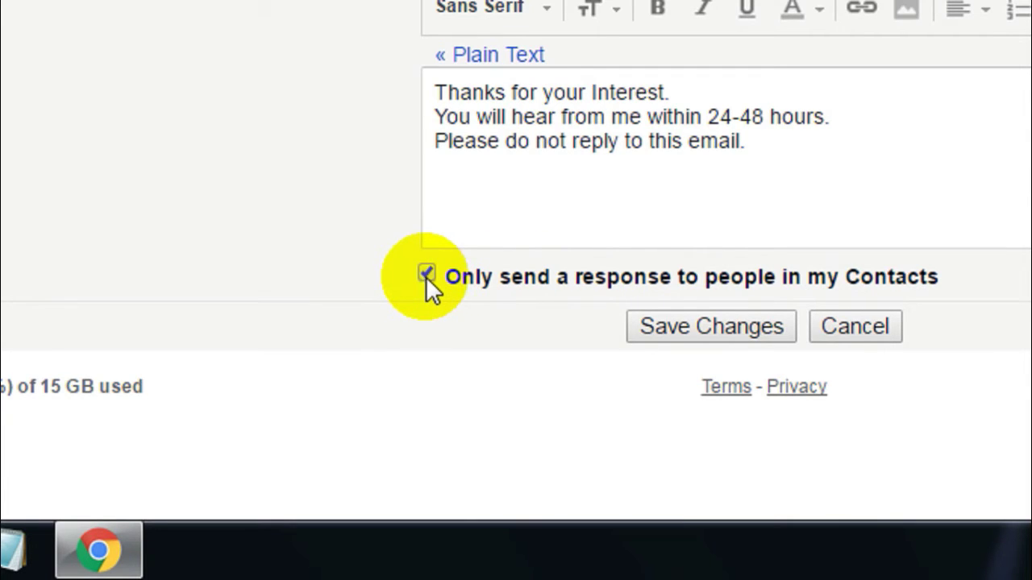
{"action": "left_click", "coordinate": [424, 272]}
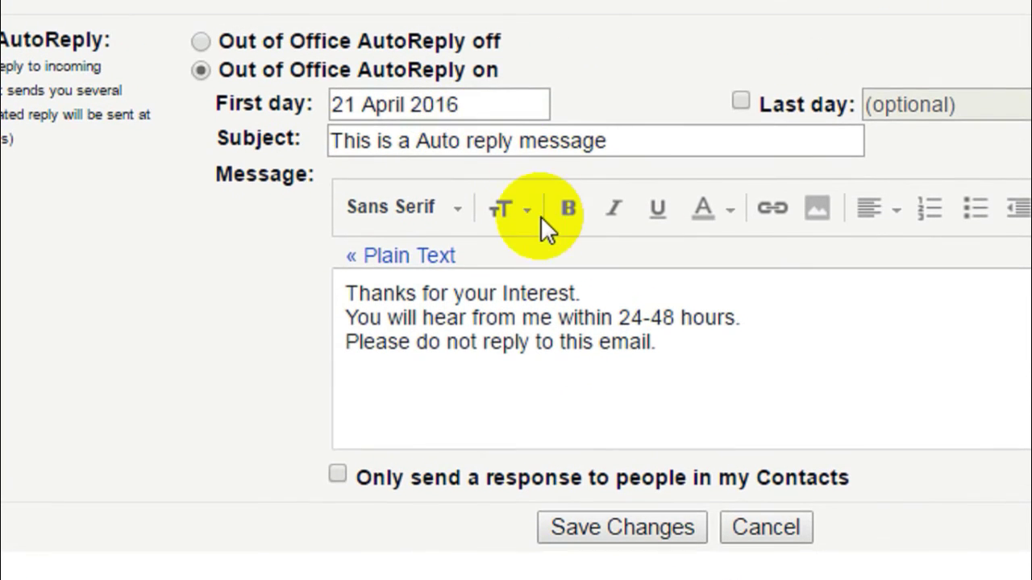
Leave the Last day unchecked and save the AutoReply settings.
{"action": "scroll", "coordinate": [695, 138], "scroll_direction": "up", "scroll_amount": 1}
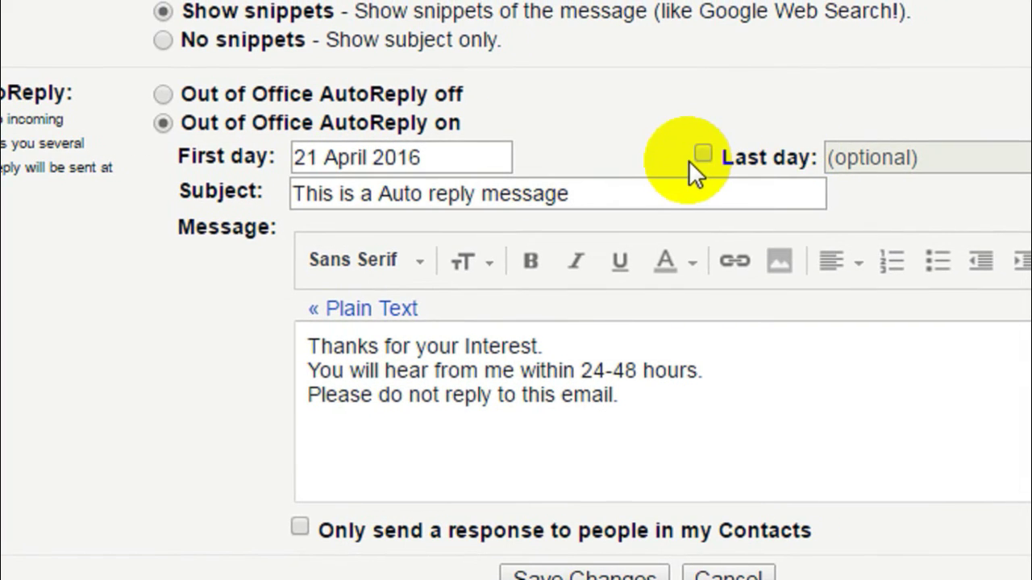
{"action": "left_click", "coordinate": [699, 159]}
{"action": "left_click", "coordinate": [699, 159]}
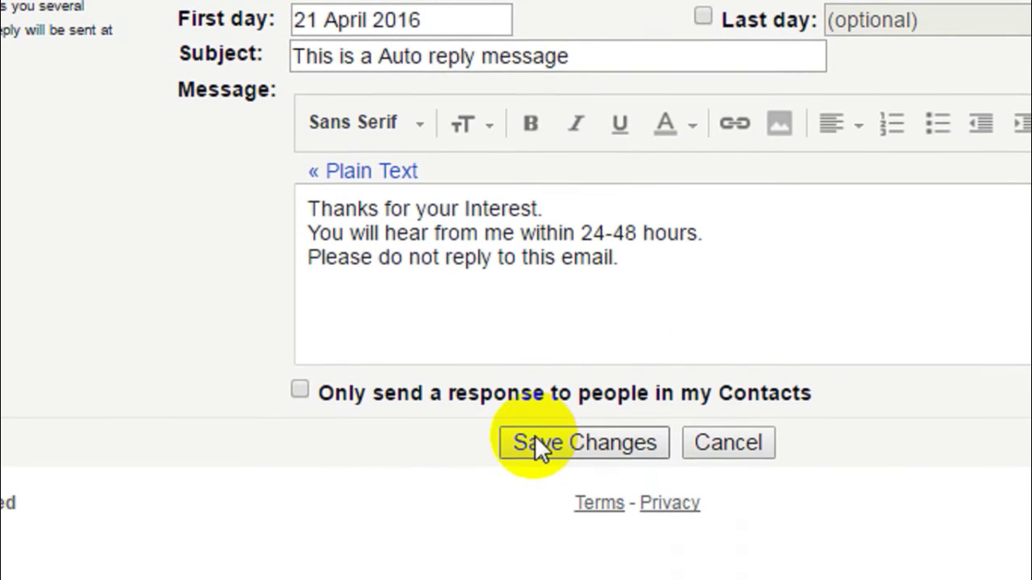
{"action": "left_click", "coordinate": [593, 439]}
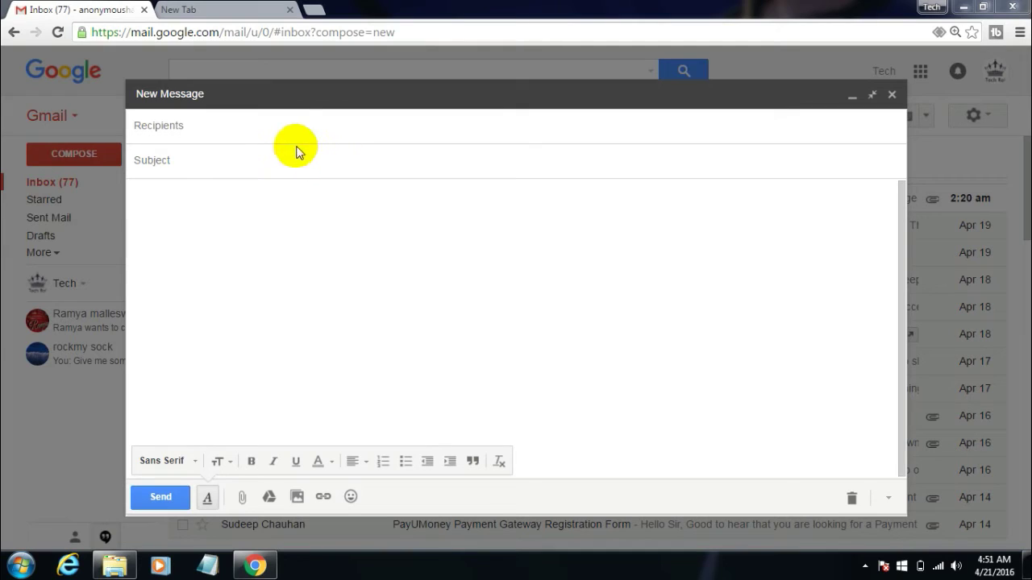
Send an email with subject 'Hey' and body 'IS it working?' to the newsletter address.
{"action": "left_click", "coordinate": [269, 130]}
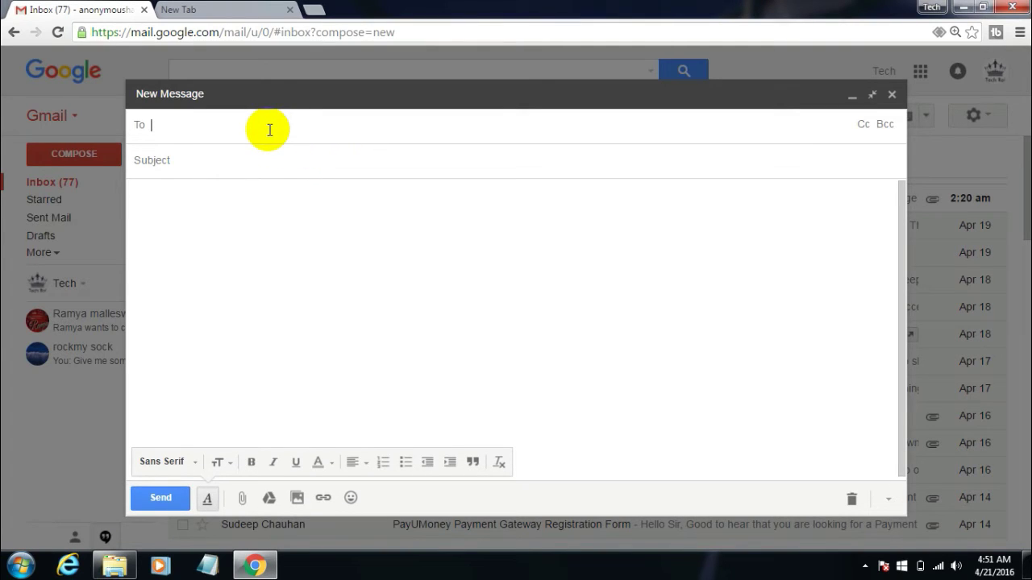
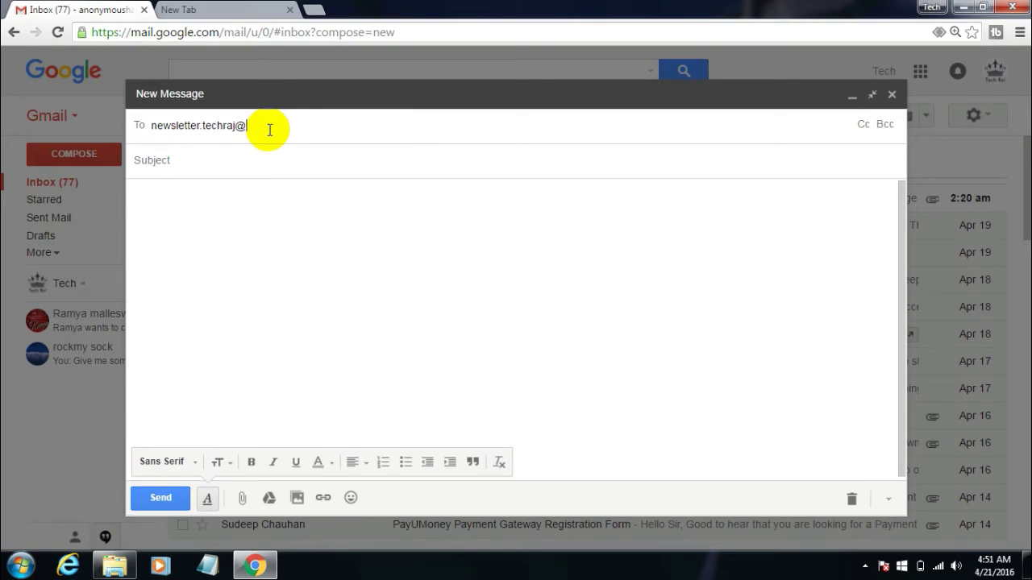
{"action": "key", "text": "Return"}
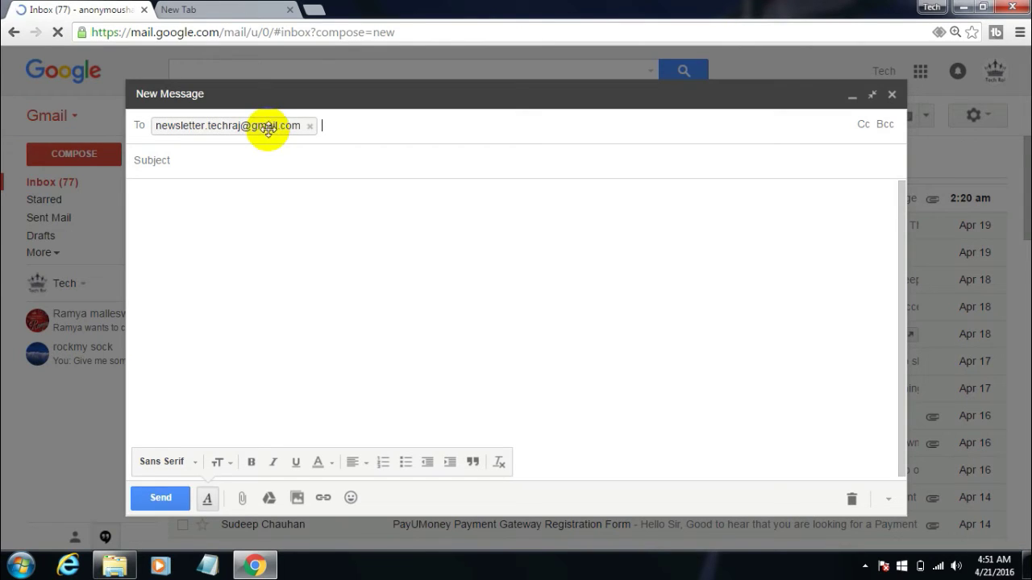
{"action": "left_click", "coordinate": [215, 166]}
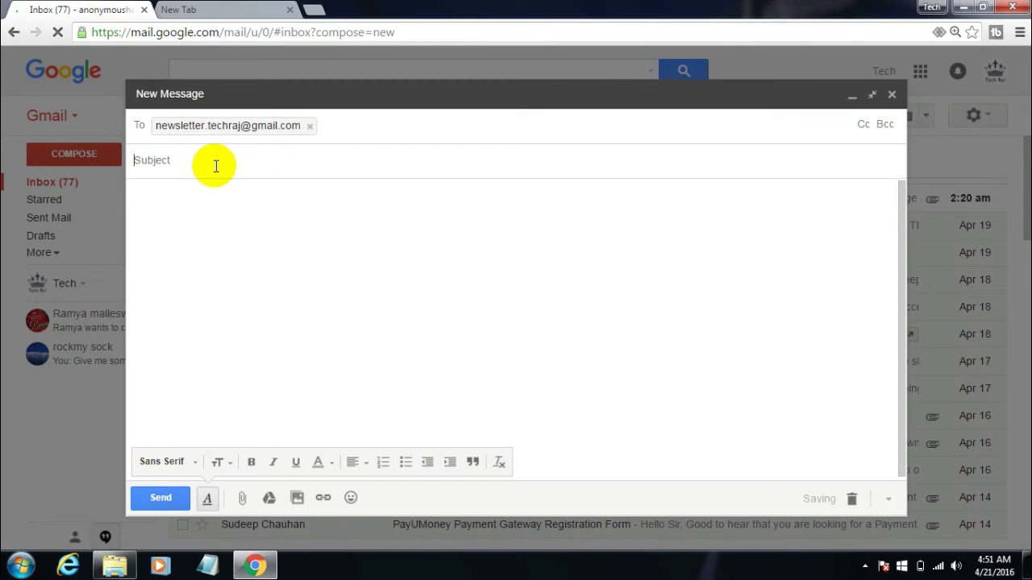
{"action": "type", "text": "Hey"}
{"action": "key", "text": "Tab"}
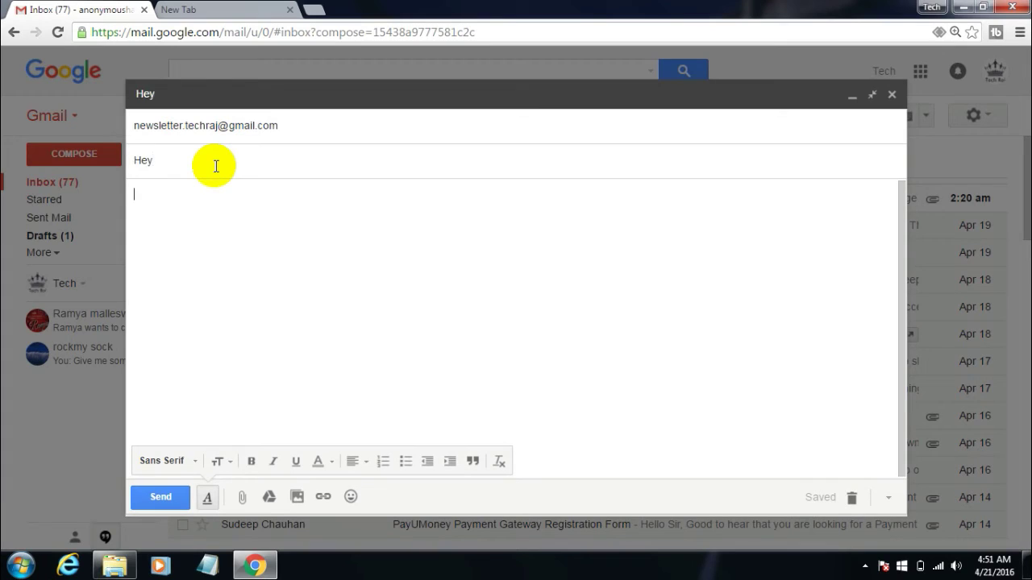
{"action": "type", "text": "IS it working?"}
{"action": "left_click", "coordinate": [163, 498]}
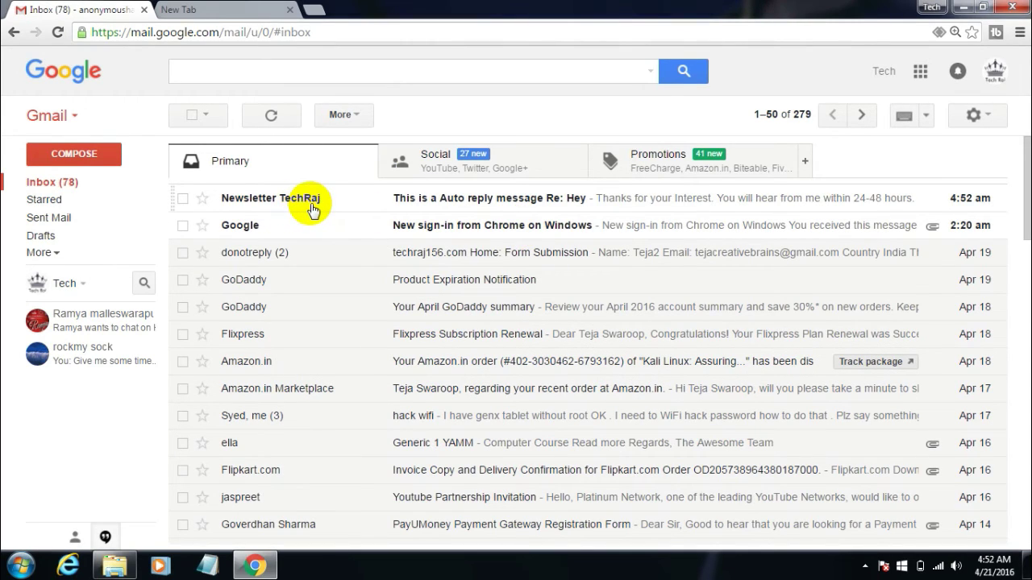
Open the 'This is a Auto reply message Re: Hey' reply and highlight its three-line body.
{"action": "left_click", "coordinate": [312, 207]}
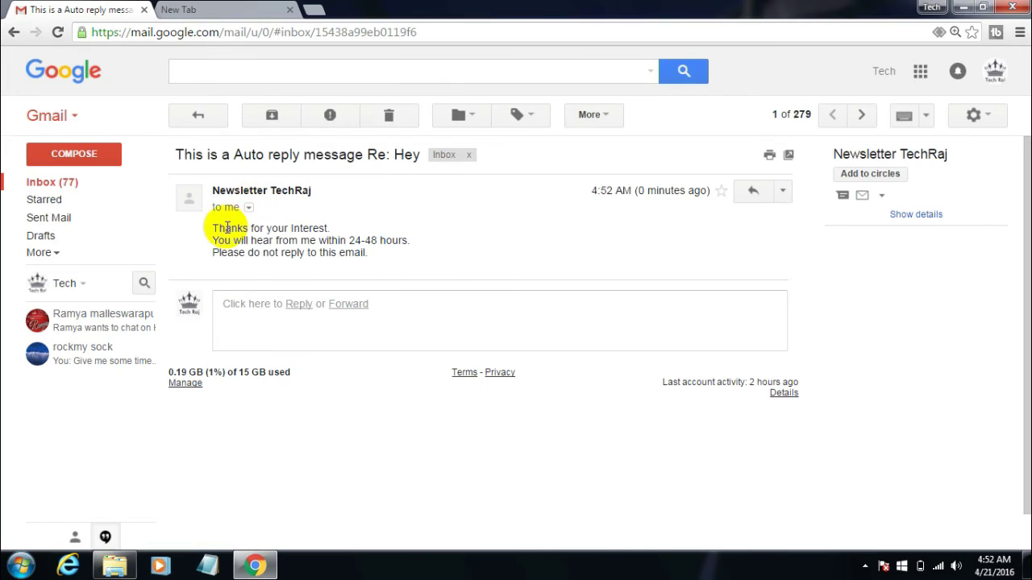
{"action": "left_click_drag", "start_coordinate": [212, 228], "coordinate": [374, 249]}
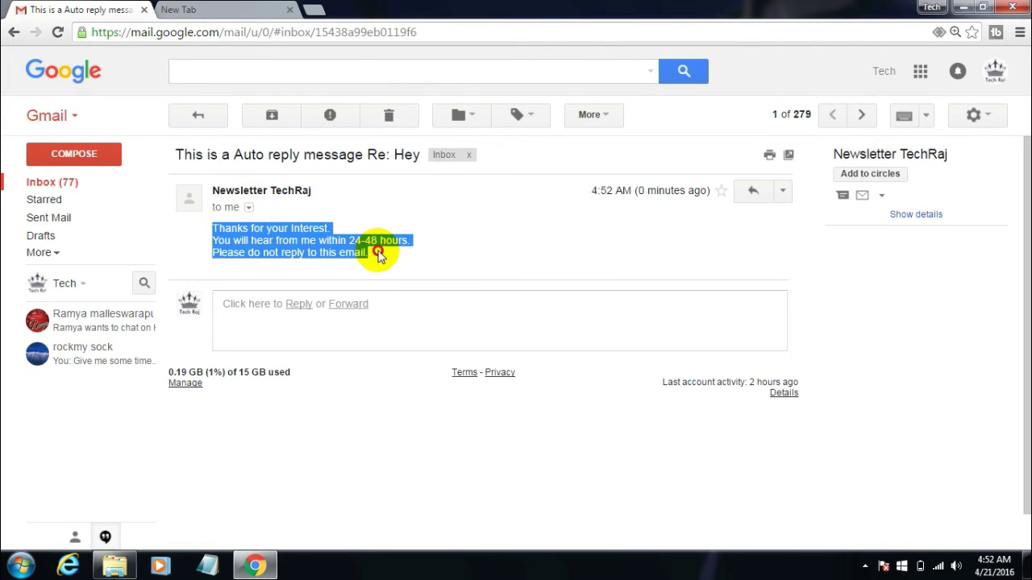
{"action": "left_click", "coordinate": [376, 253]}
{"action": "triple_click", "coordinate": [370, 252]}
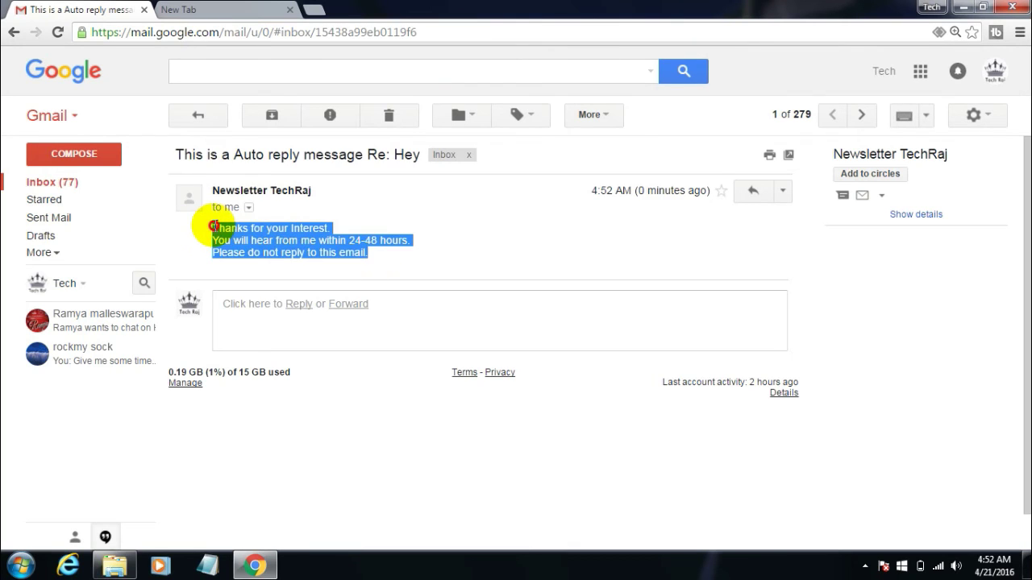
{"action": "left_click_drag", "start_coordinate": [212, 228], "coordinate": [385, 253]}
{"action": "left_click", "coordinate": [383, 256]}
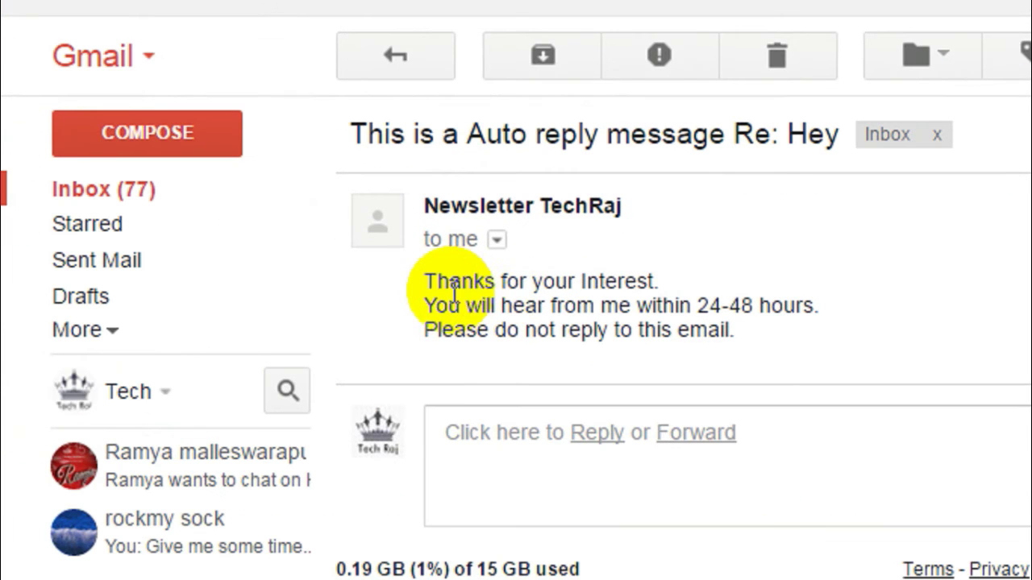
{"action": "left_click", "coordinate": [212, 231]}
{"action": "left_click", "coordinate": [338, 245]}
{"action": "triple_click", "coordinate": [756, 329]}
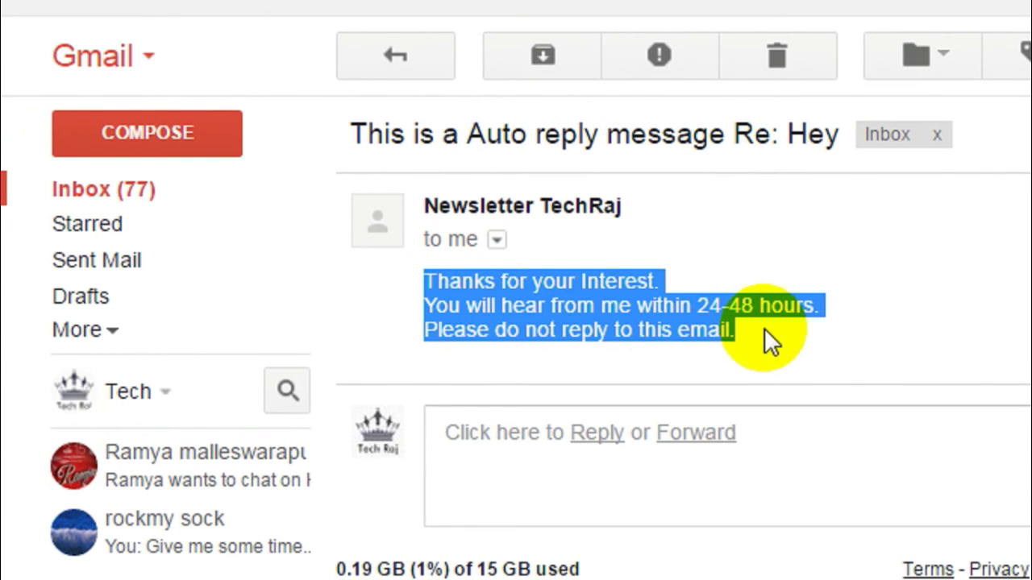
{"action": "left_click", "coordinate": [764, 328]}
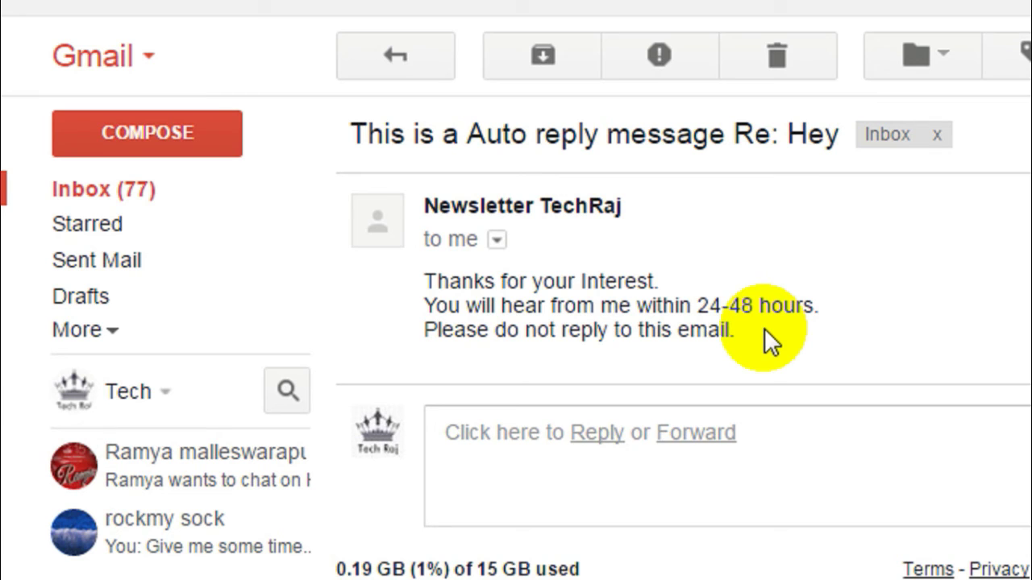